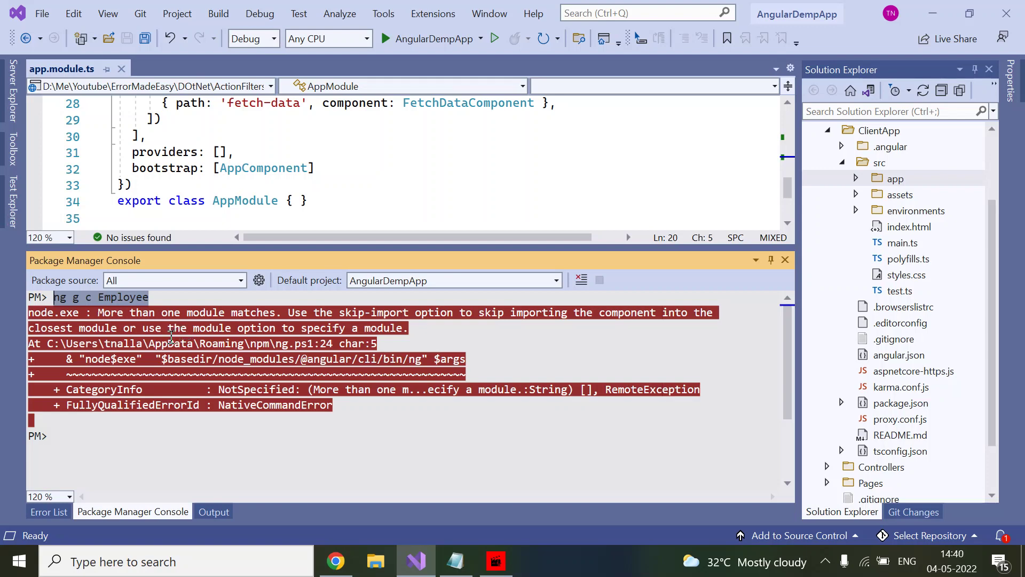
- Highlight the multiple-module-match error and its module-option advice, and check the app folder
left_click(100, 315)
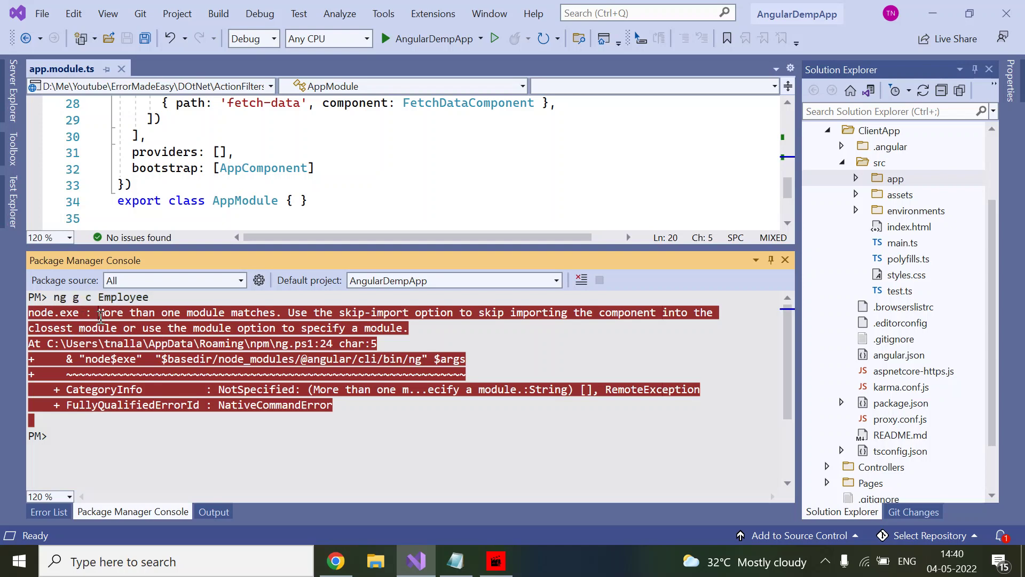
left_click_drag(101, 312, 277, 321)
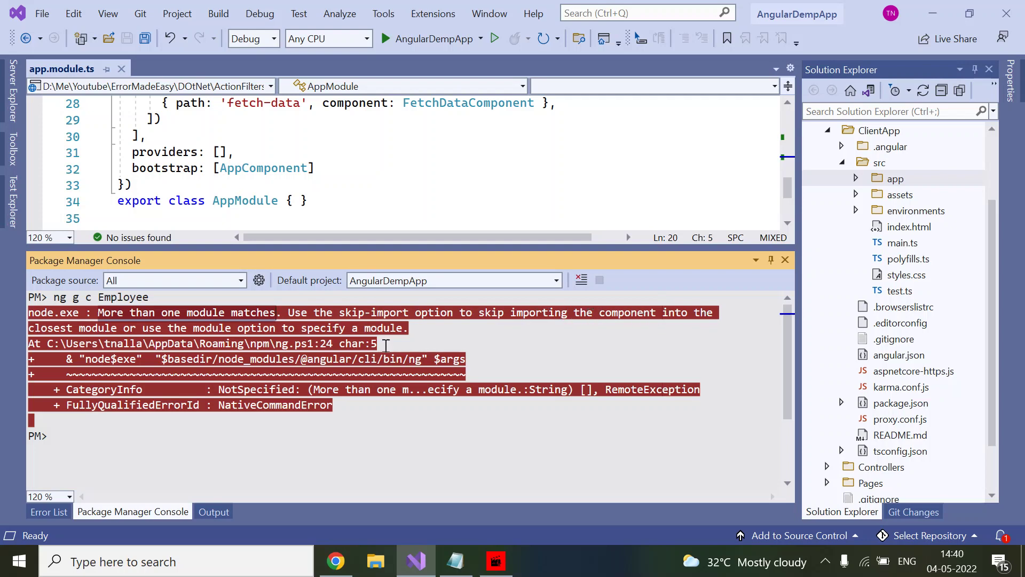
mouse_move(145, 328)
left_mouse_down()
mouse_move(416, 330)
mouse_move(92, 312)
left_mouse_up()
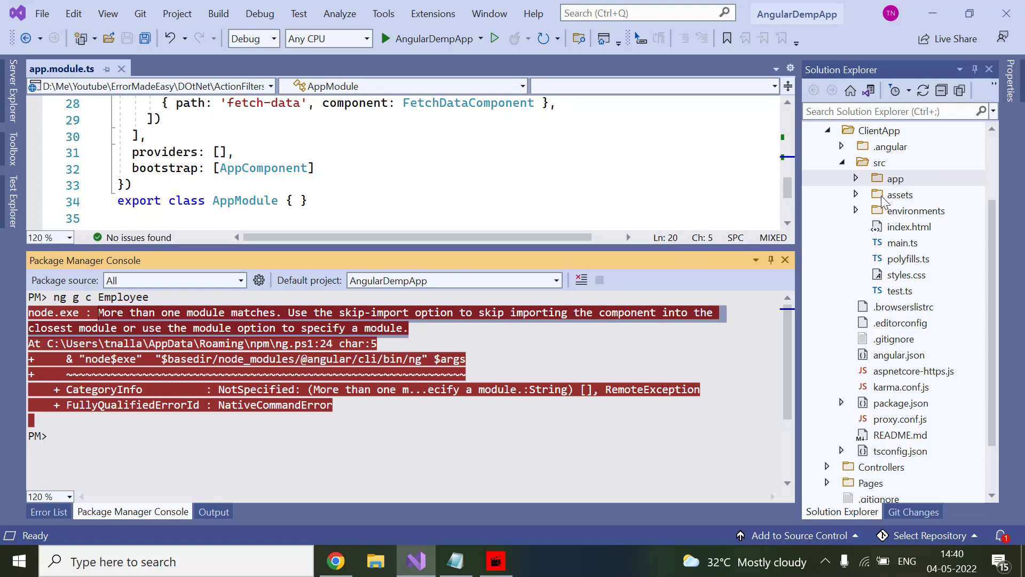
left_click(857, 179)
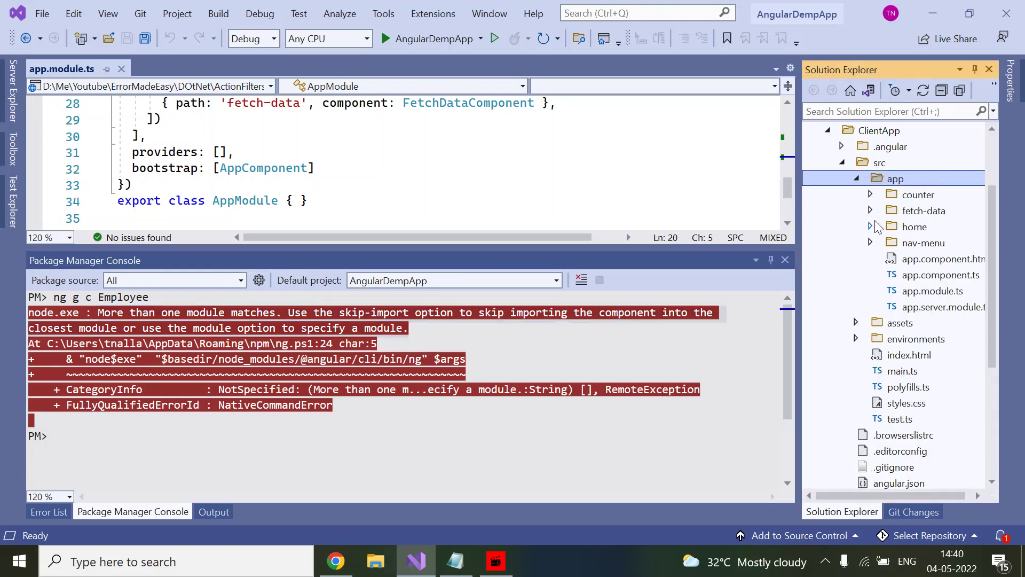
left_click(856, 178)
- Rerun 'ng g c Employee' and enlarge the console to read the repeated error
left_click(215, 443)
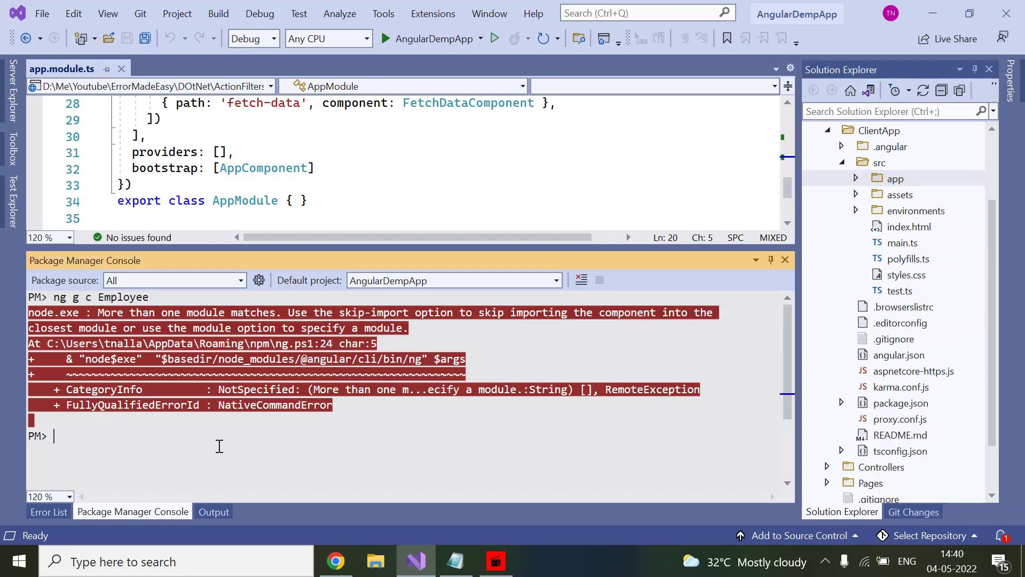
key("Up")
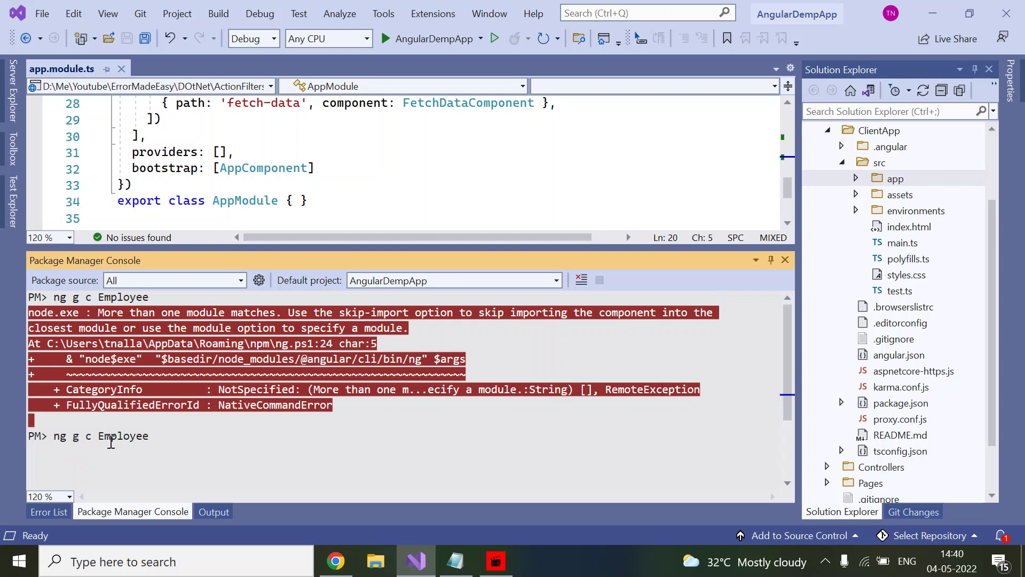
double_click(114, 442)
left_click(160, 441)
key("Return")
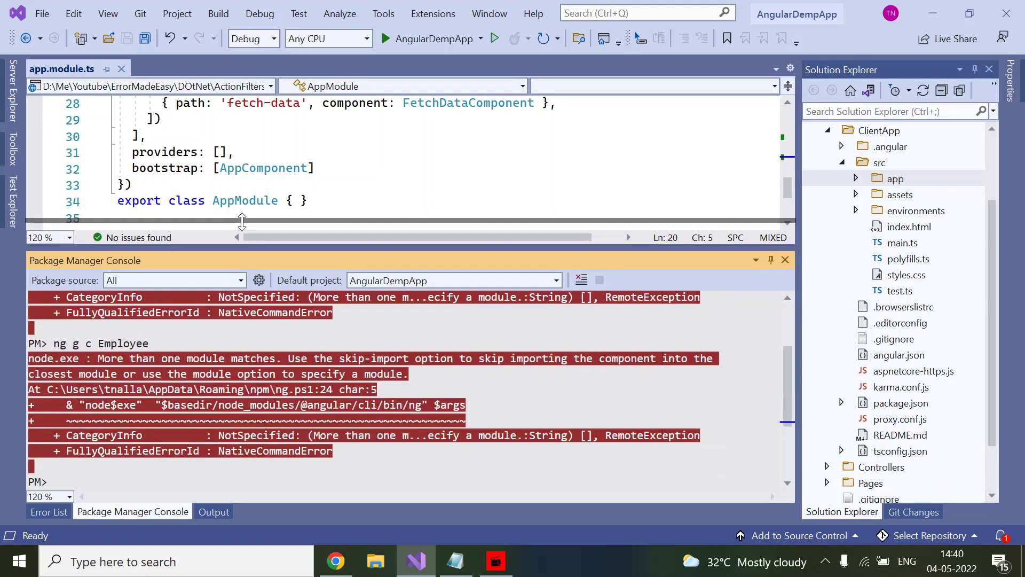
left_click_drag(242, 222, 242, 197)
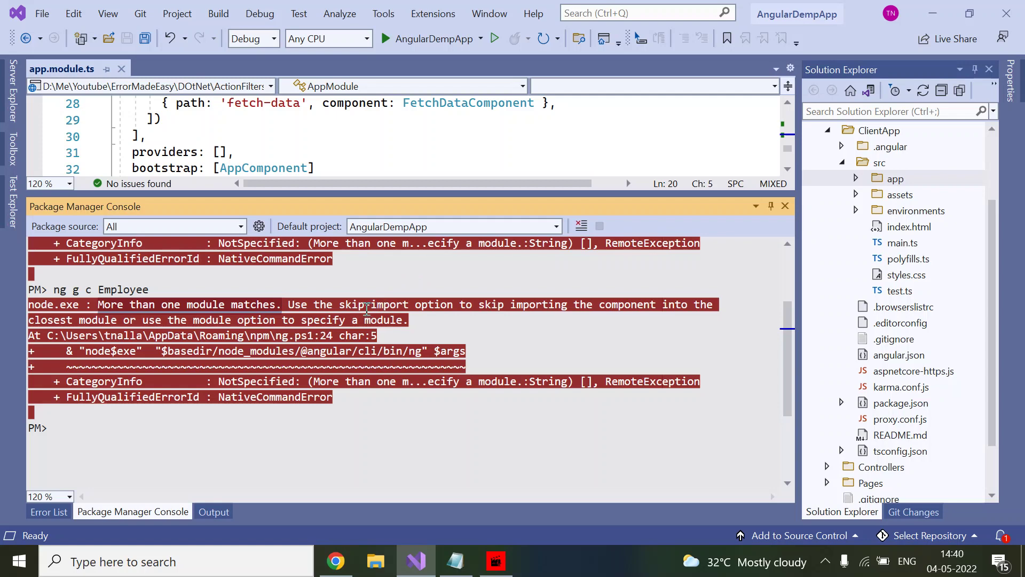
- Run 'ng g c Employee --module app' and decline normalizing app.module.ts line endings
left_click(85, 423)
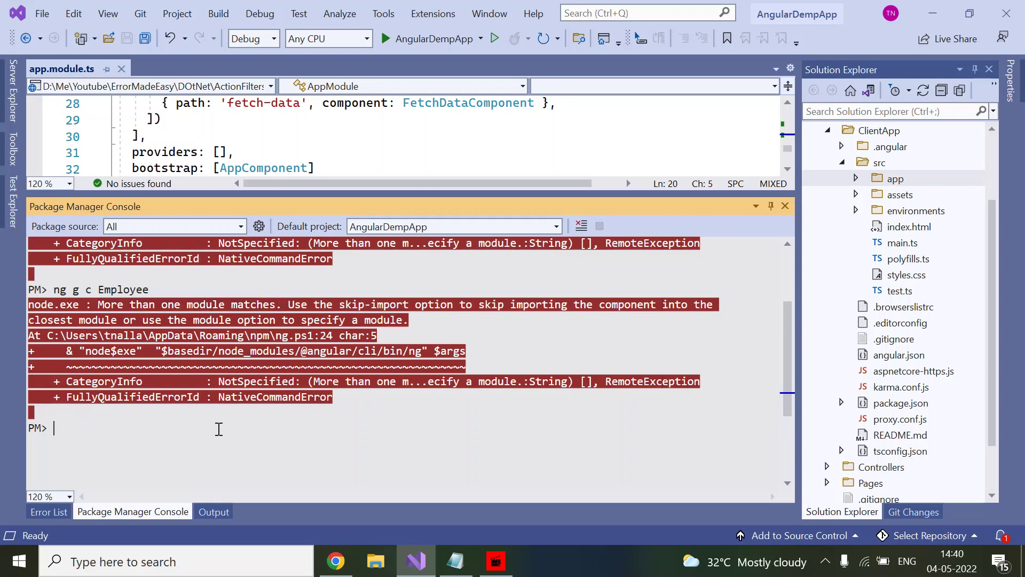
type("ng g c ")
type("Emp")
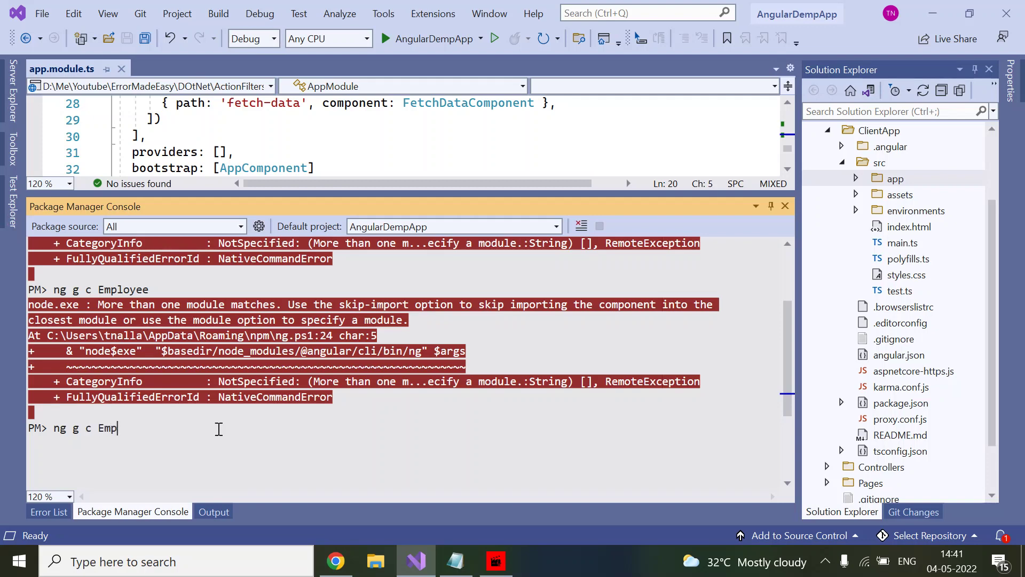
type("loyee")
type(" -module ")
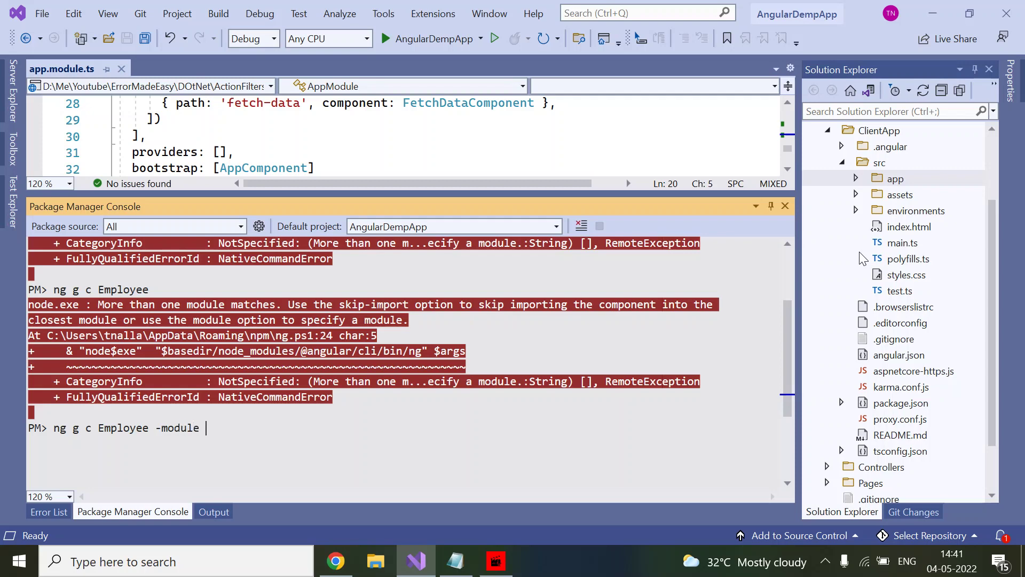
type("ap")
key("Left")
key("Left")
key("Left")
type("-")
key("Return")
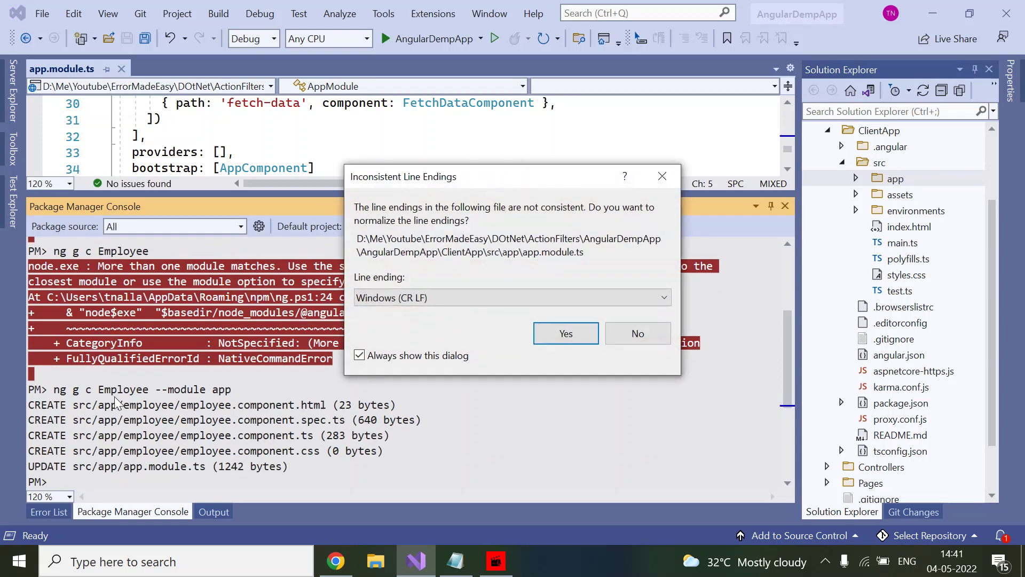
left_click(638, 333)
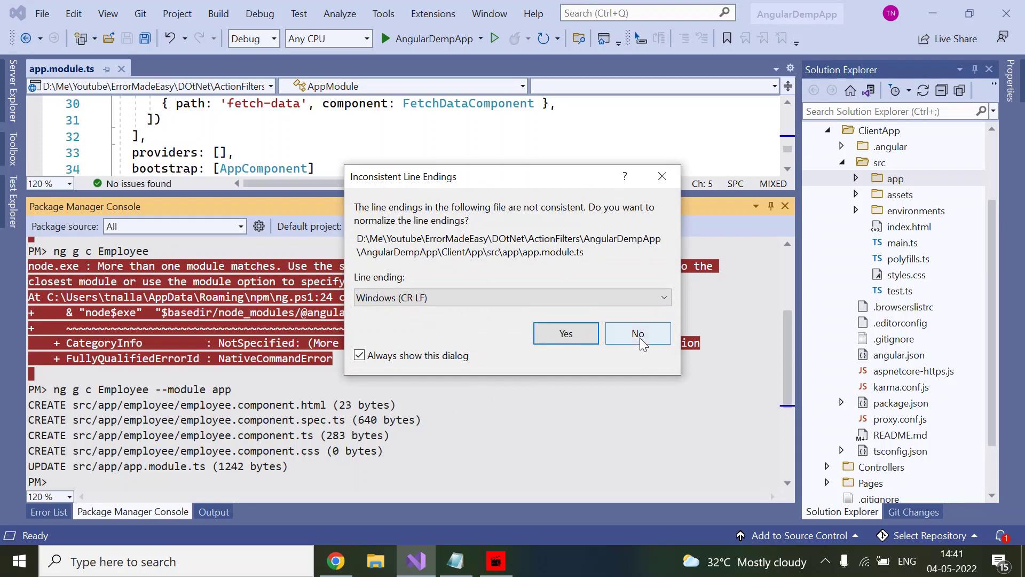
left_click(640, 337)
- Expand app > employee in Solution Explorer and widen it to show the employee.component files
double_click(116, 391)
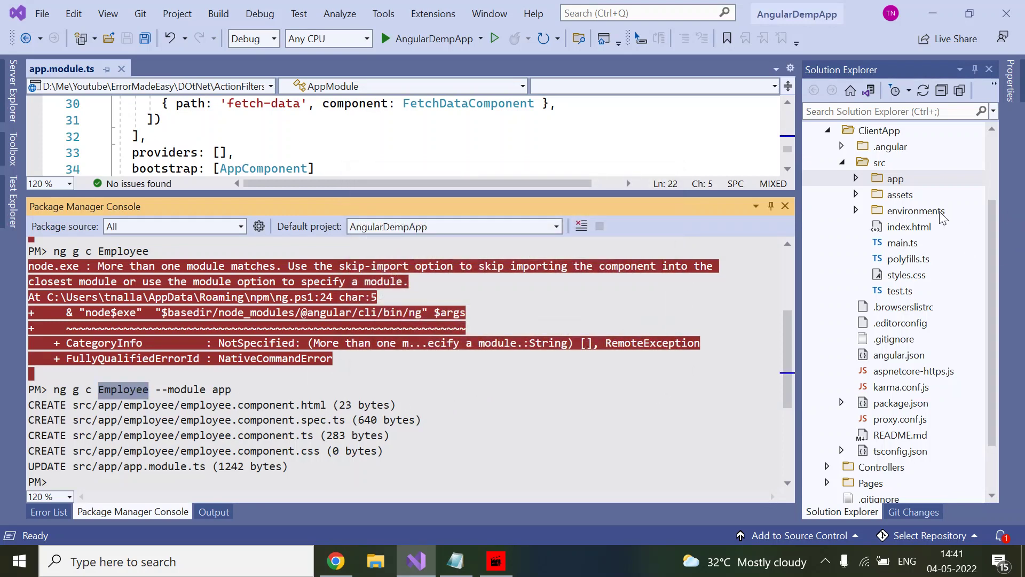
left_click(856, 179)
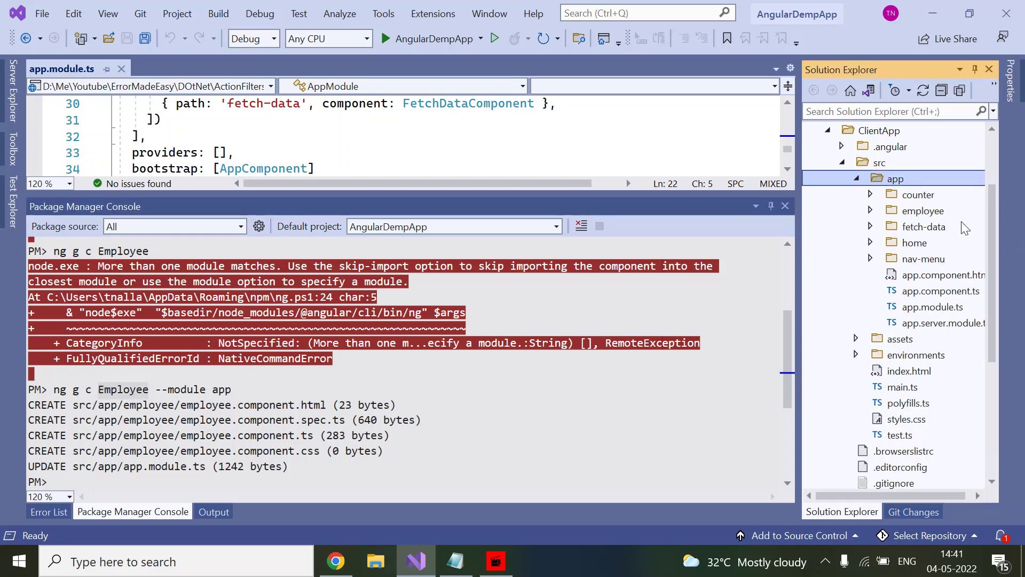
left_click(870, 210)
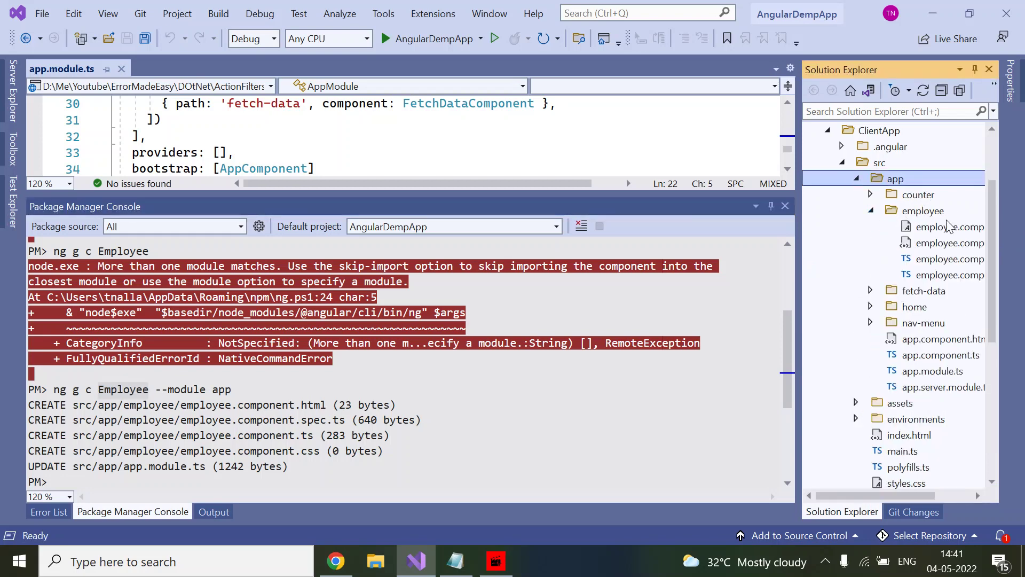
left_click_drag(799, 250, 670, 250)
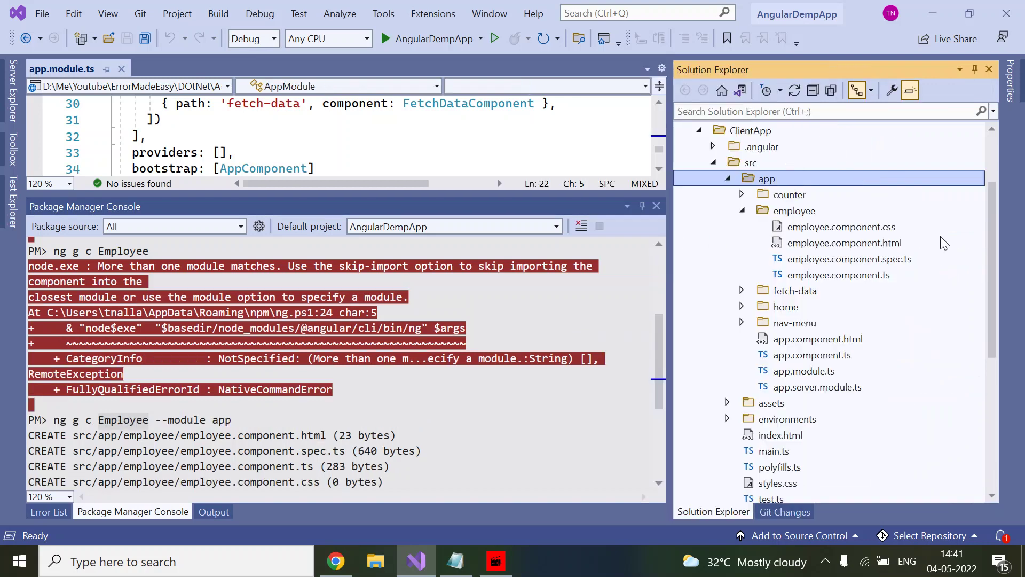